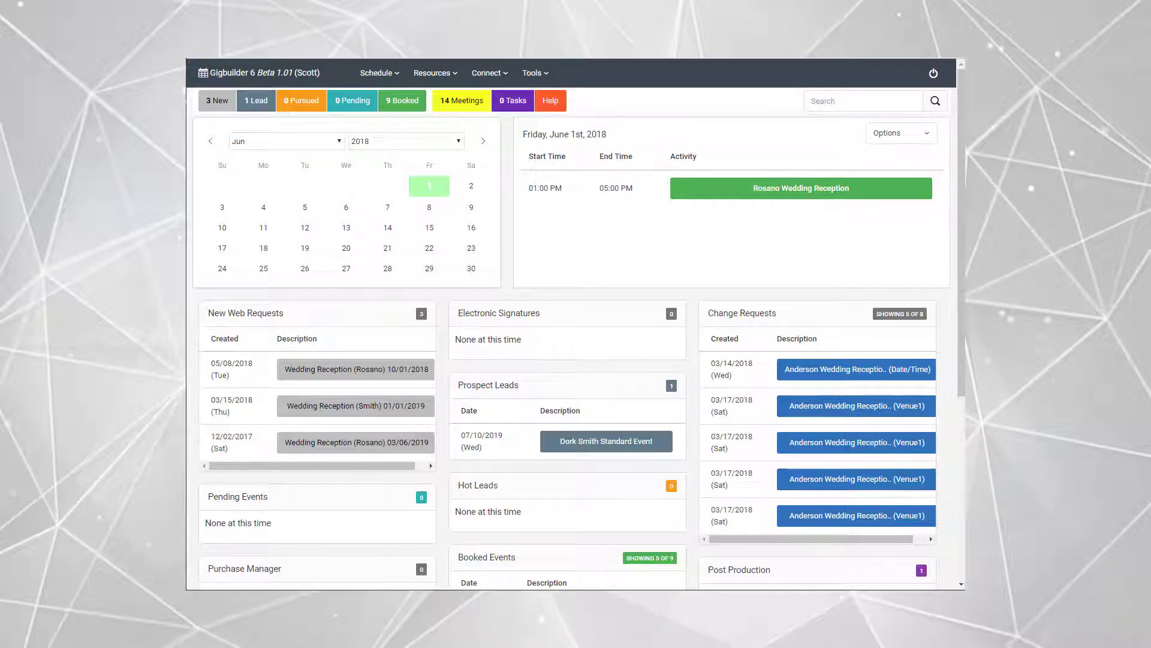
Step: Open the Availability/Office Hours settings in the system configuration
click(535, 72)
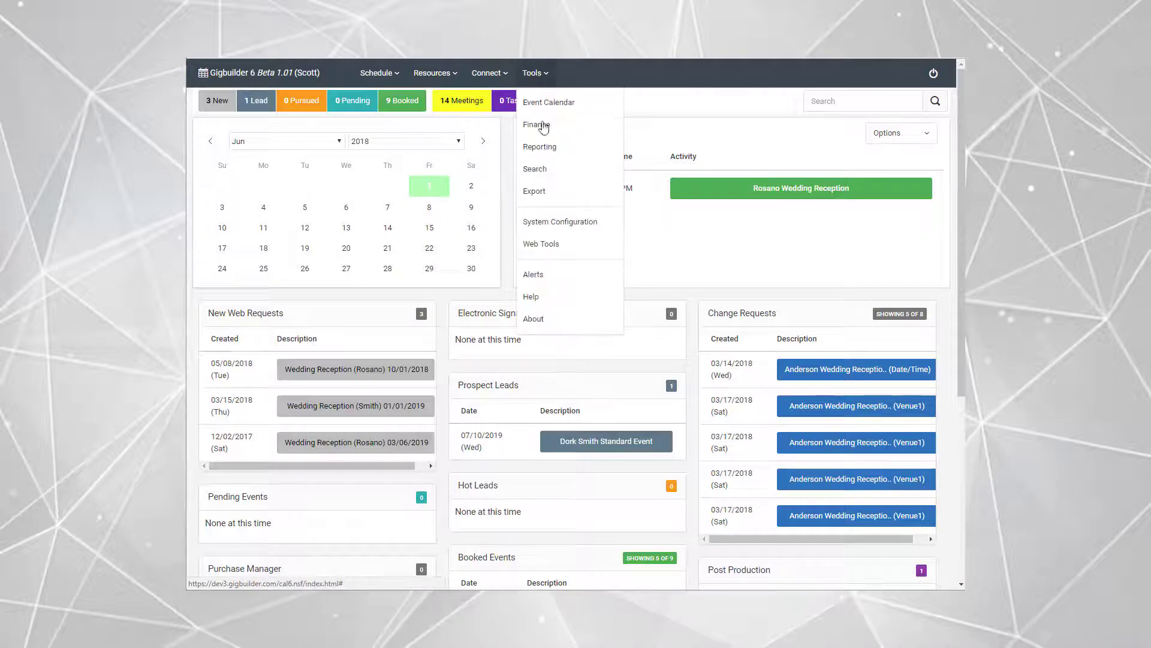
click(551, 222)
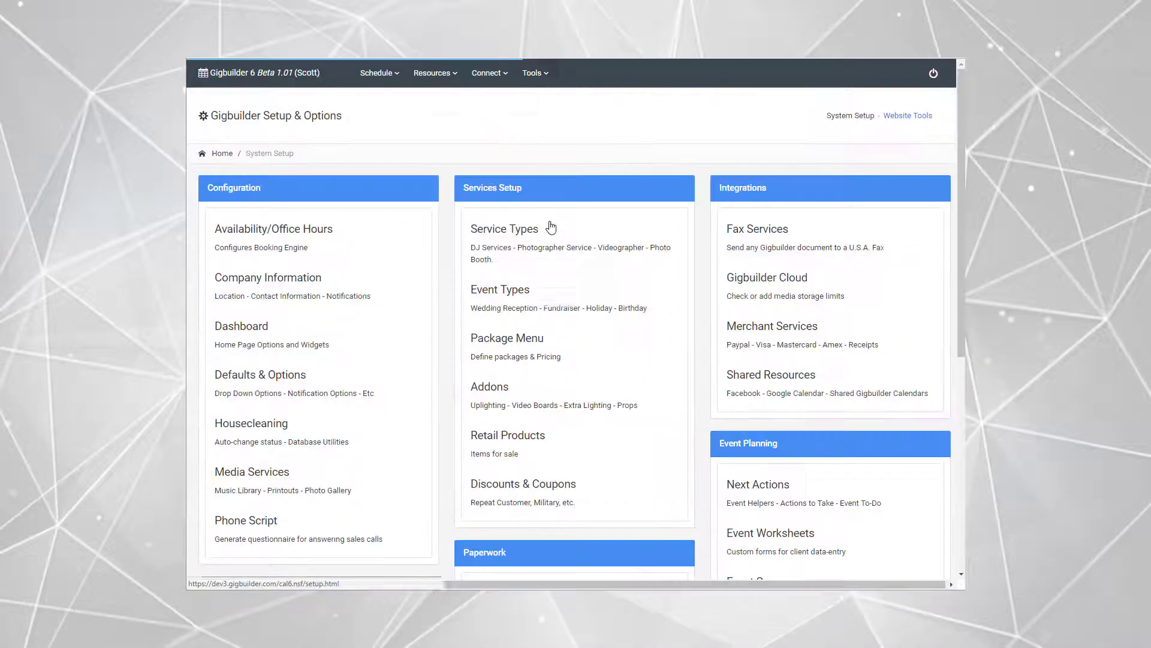
click(275, 238)
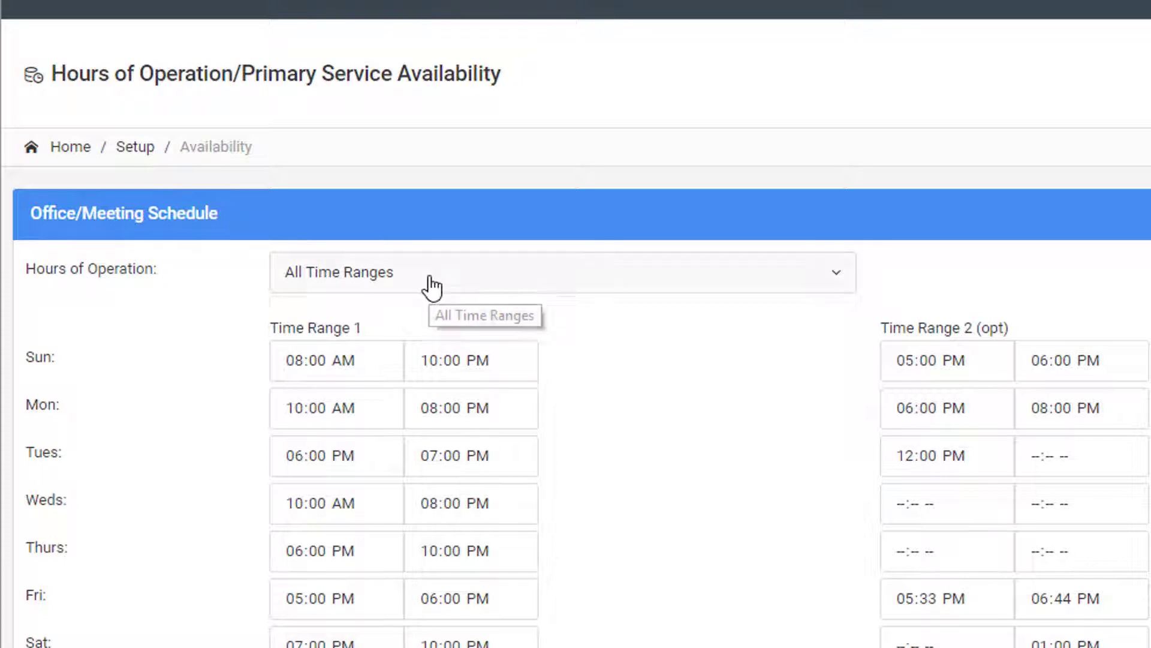
Step: Switch the hours of operation to By Appointment Only, and return them to All Time Ranges
click(430, 287)
click(419, 333)
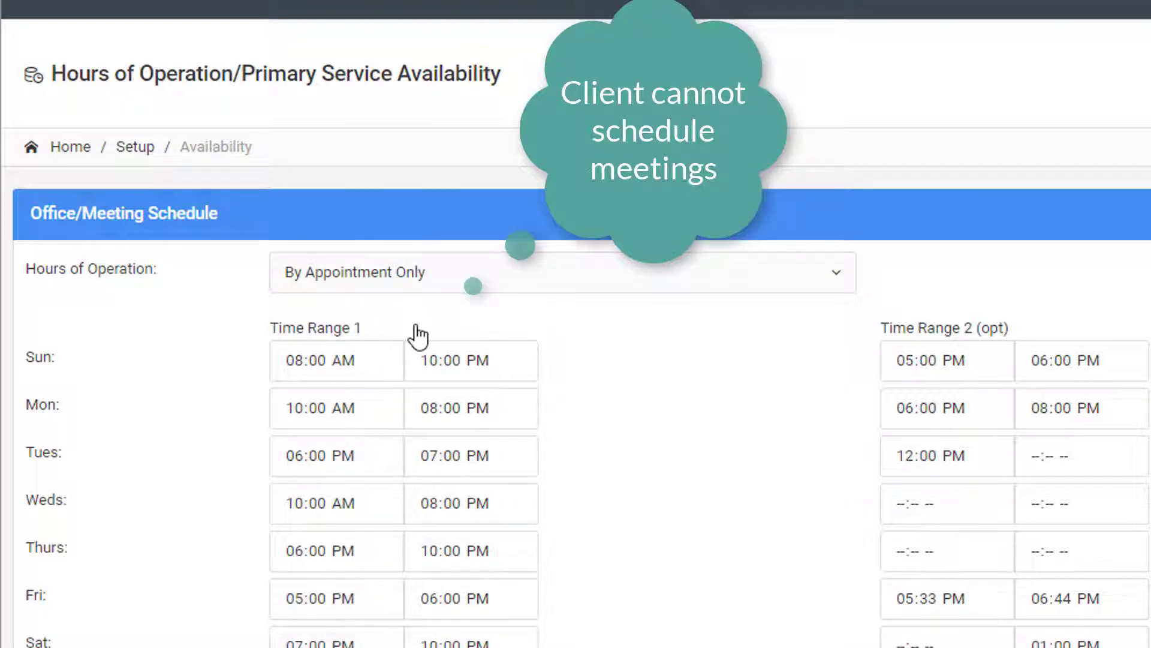
click(403, 285)
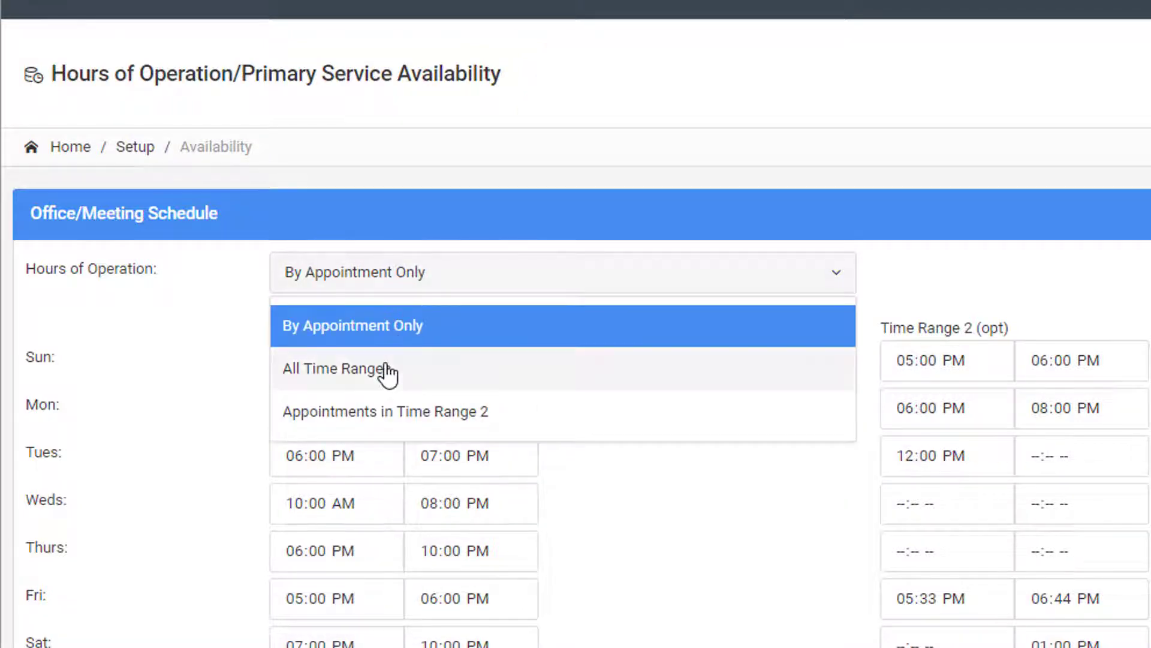
click(388, 373)
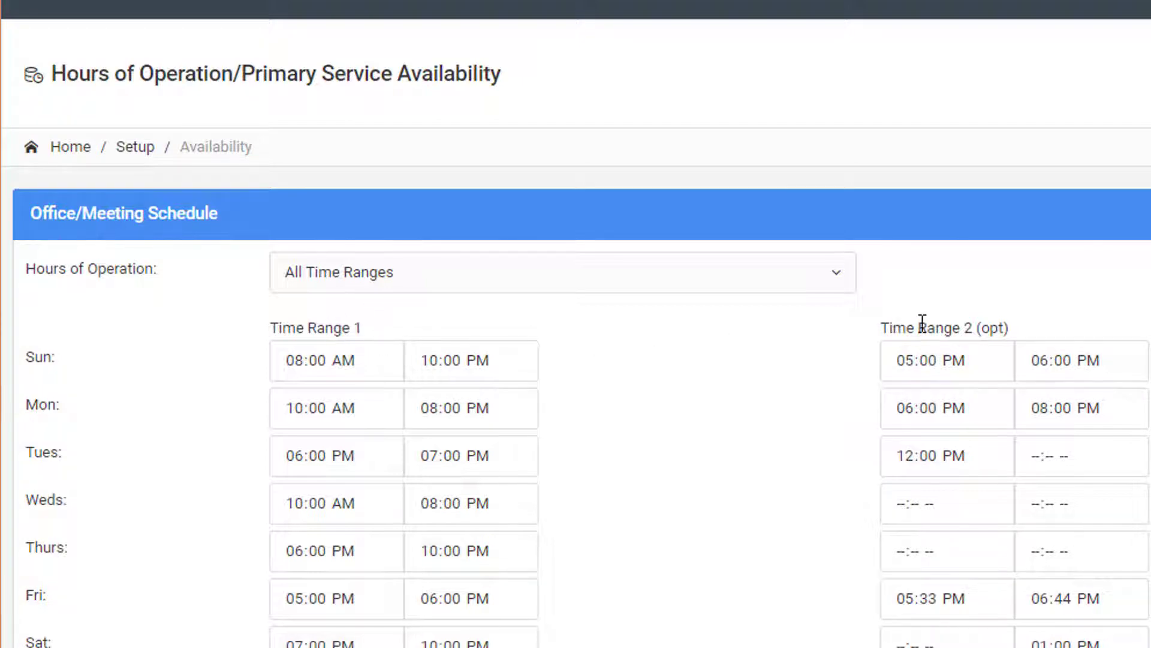
Step: Set the hours of operation to Appointments in Time Range 2 and choose DJ as the booking engine's primary service
click(423, 279)
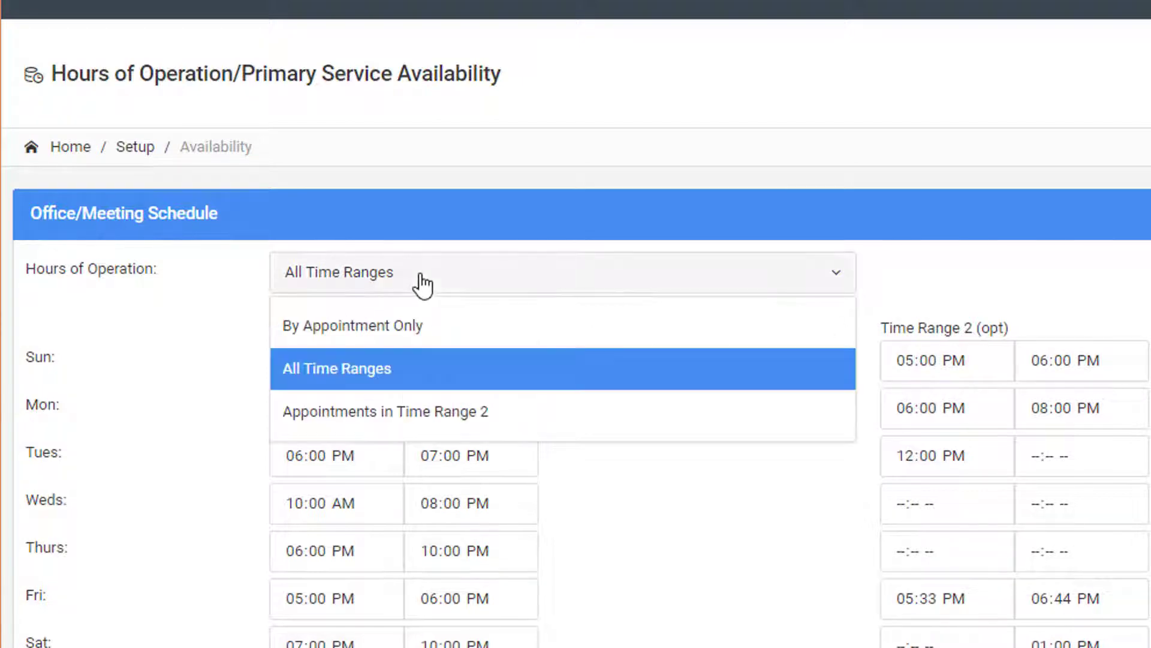
click(386, 414)
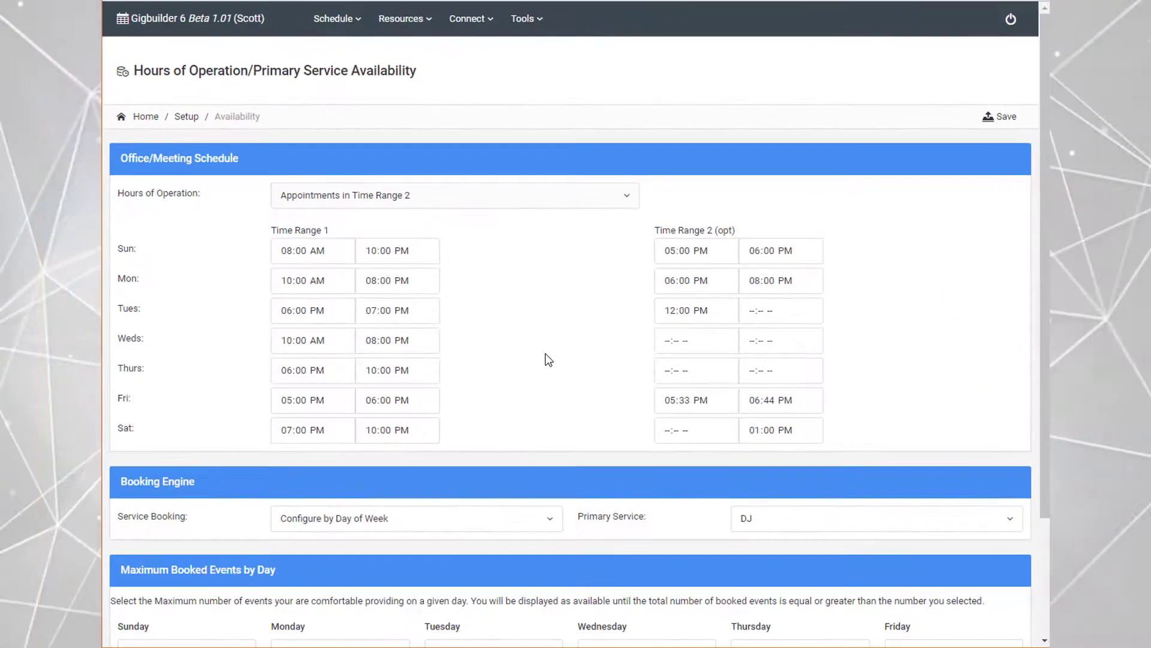
scroll(538, 423, down, 3)
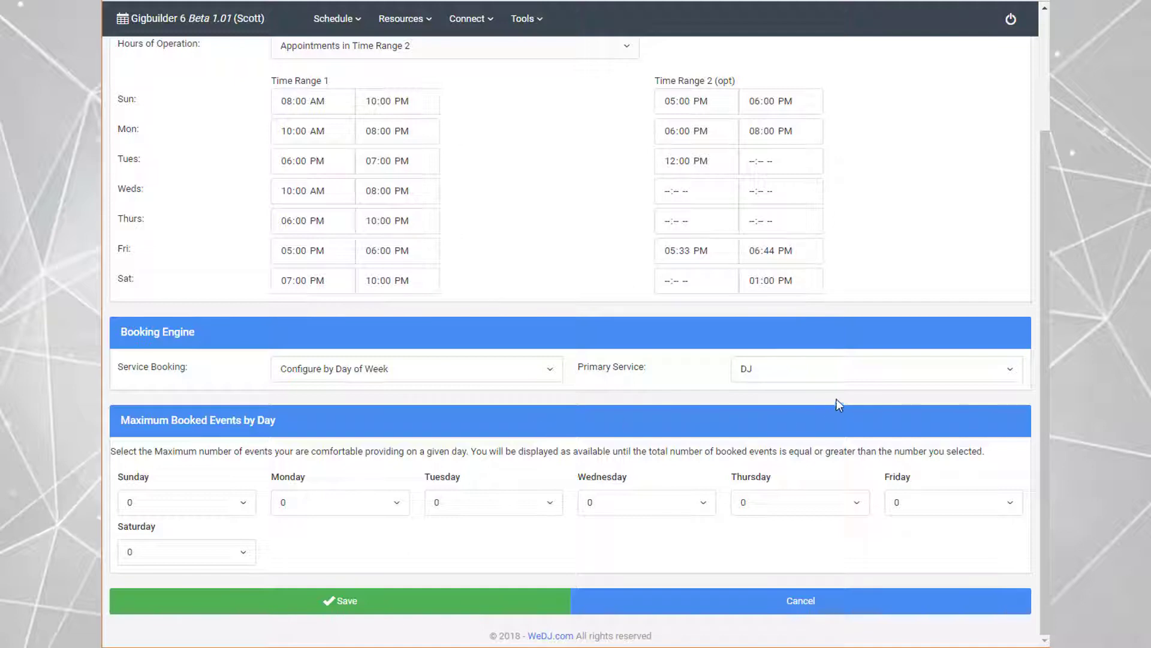
click(828, 373)
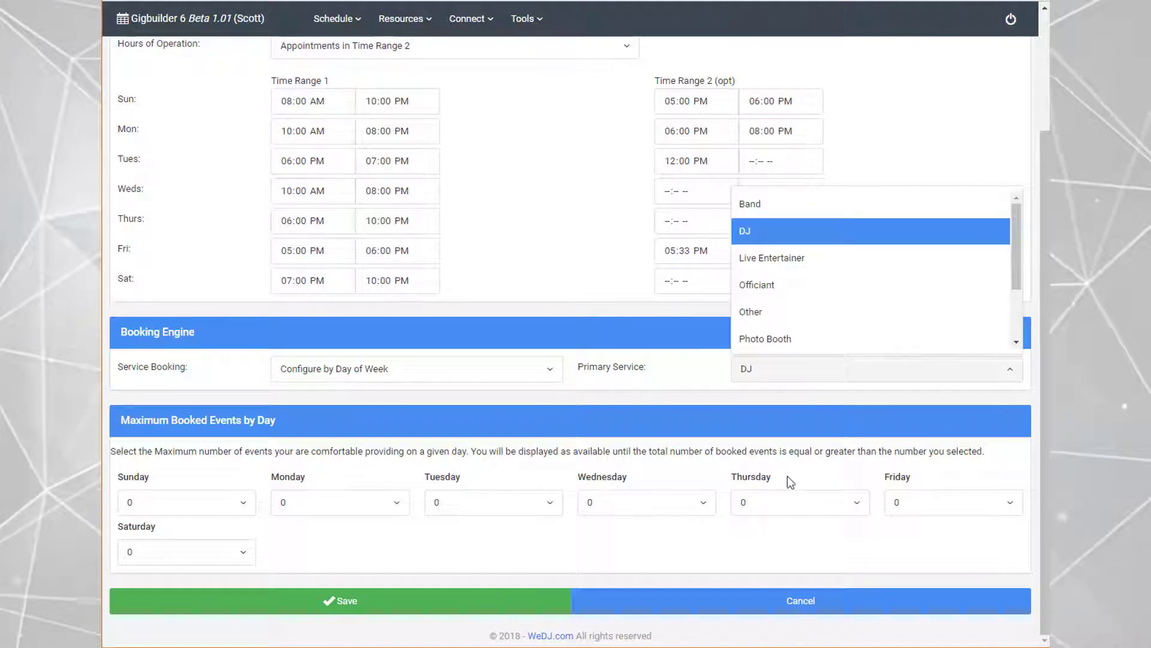
click(796, 232)
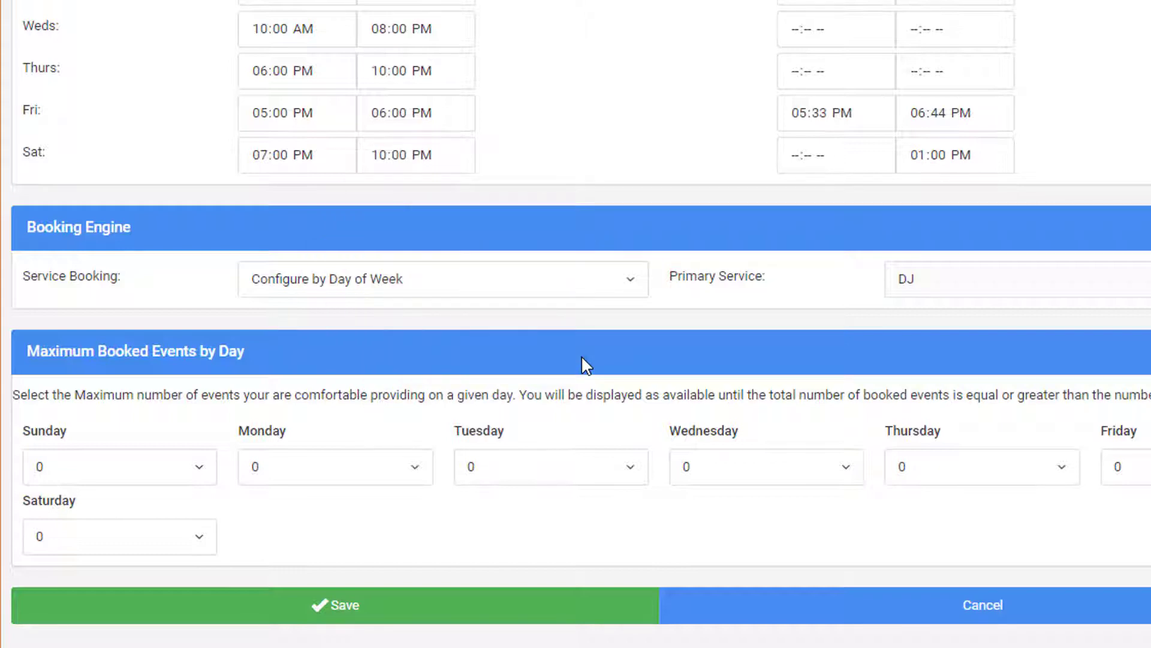
Step: Set the maximum booked events to 1 for Sunday, Monday and Tuesday, and to 4 for Saturday
click(100, 475)
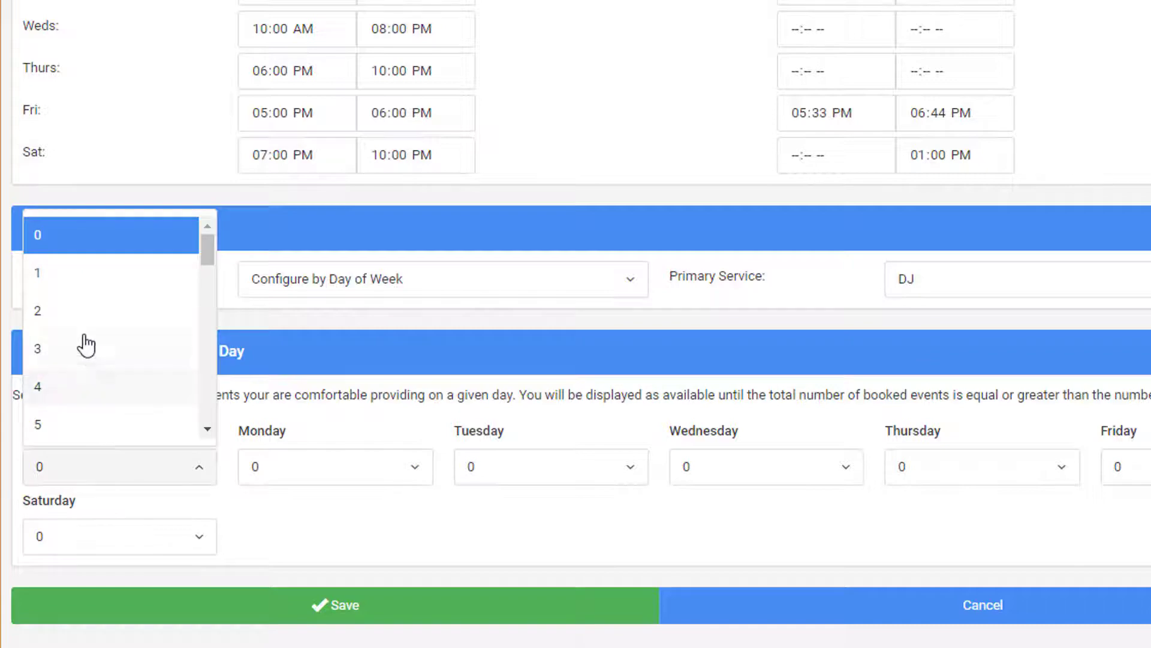
click(72, 275)
click(321, 462)
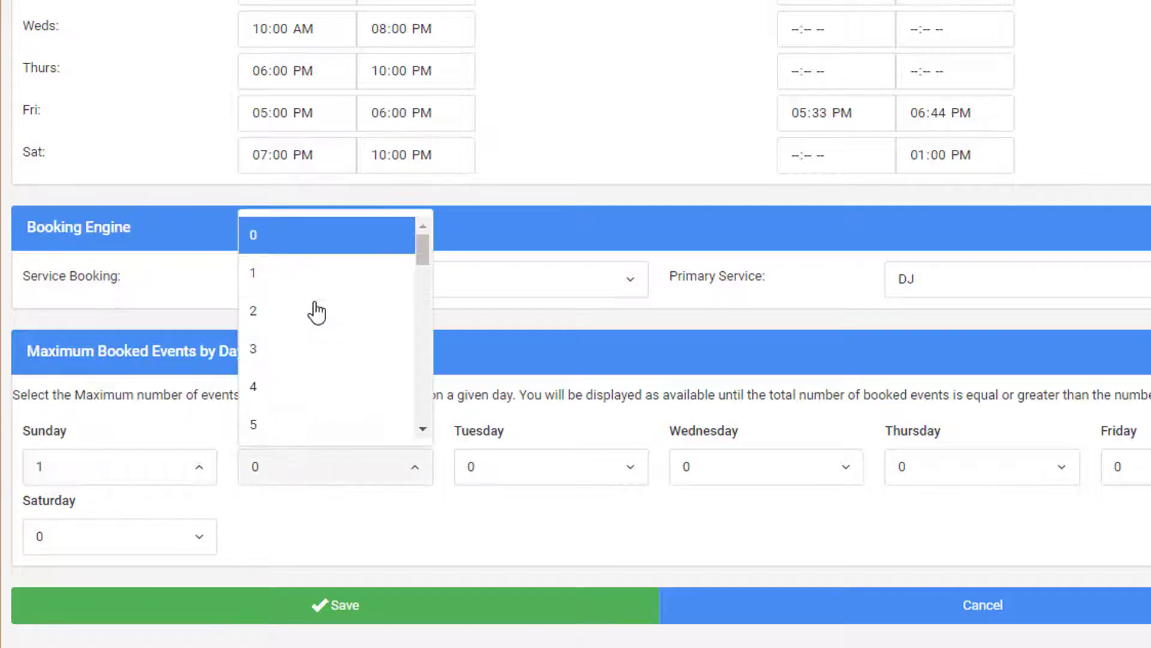
click(288, 273)
click(498, 473)
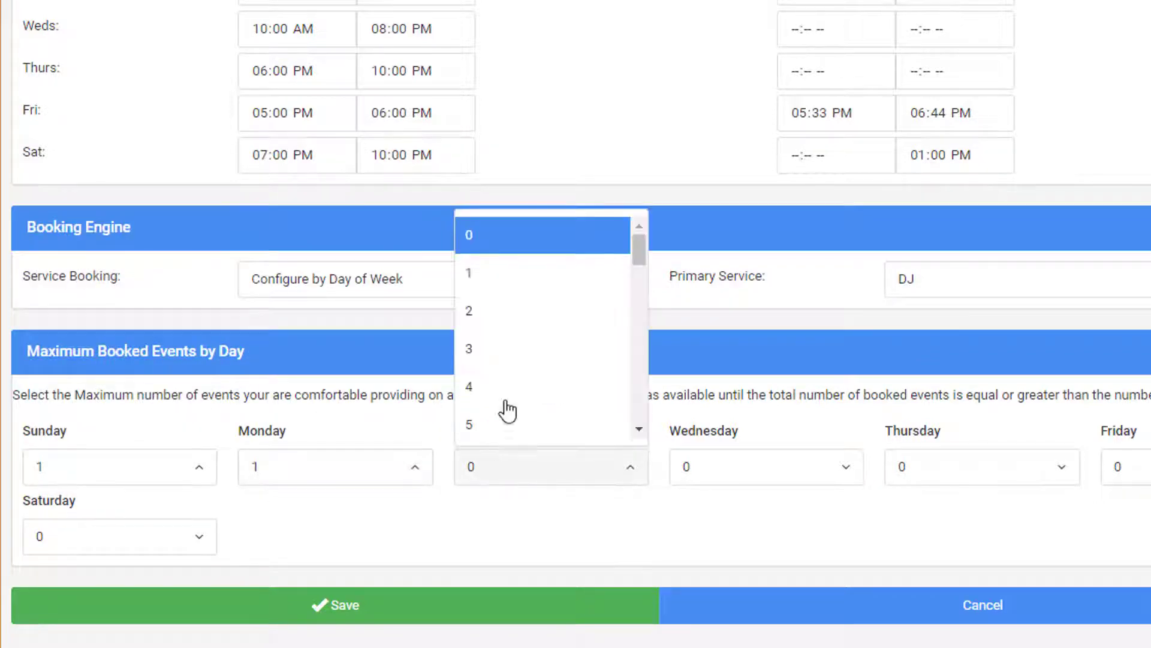
click(478, 273)
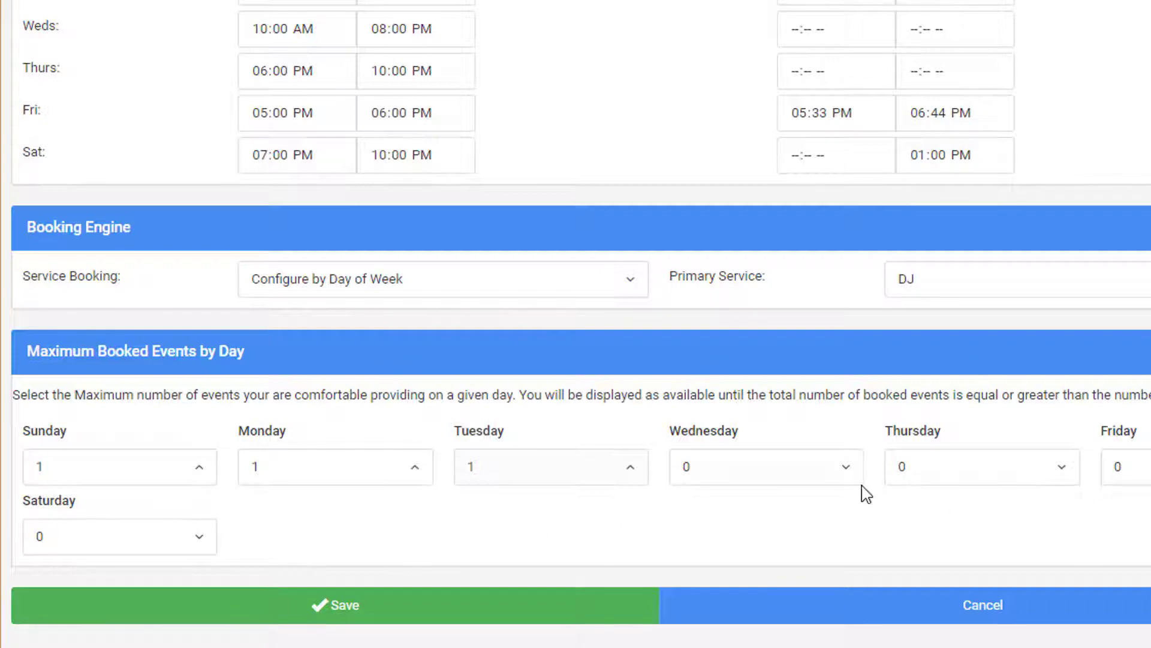
click(120, 545)
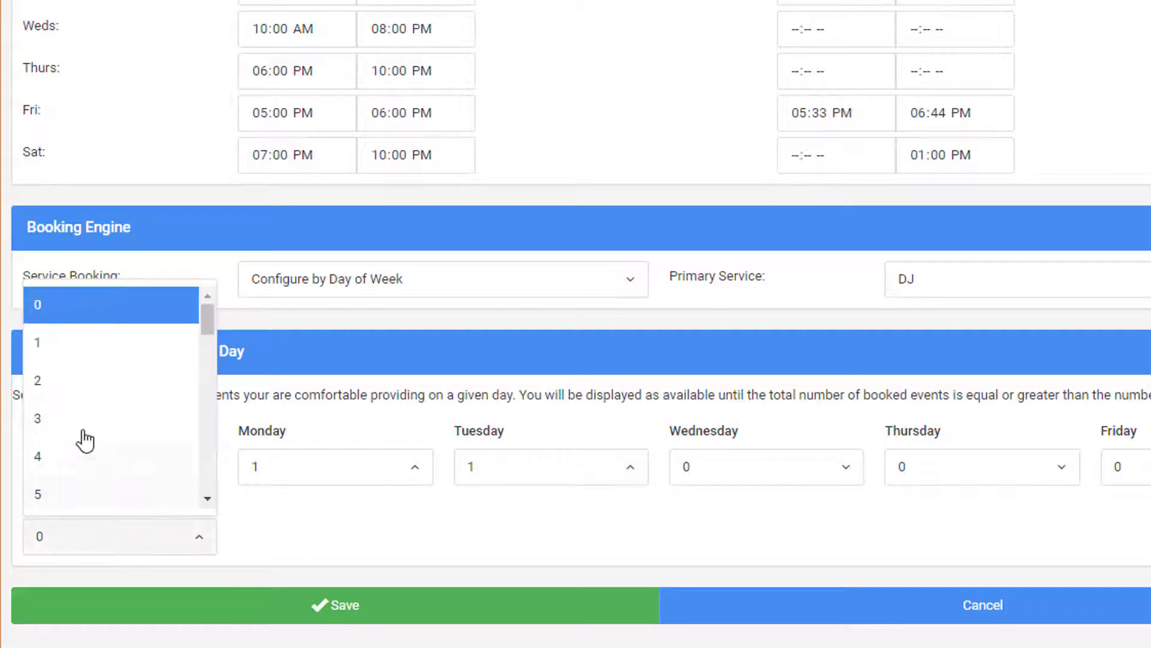
click(49, 460)
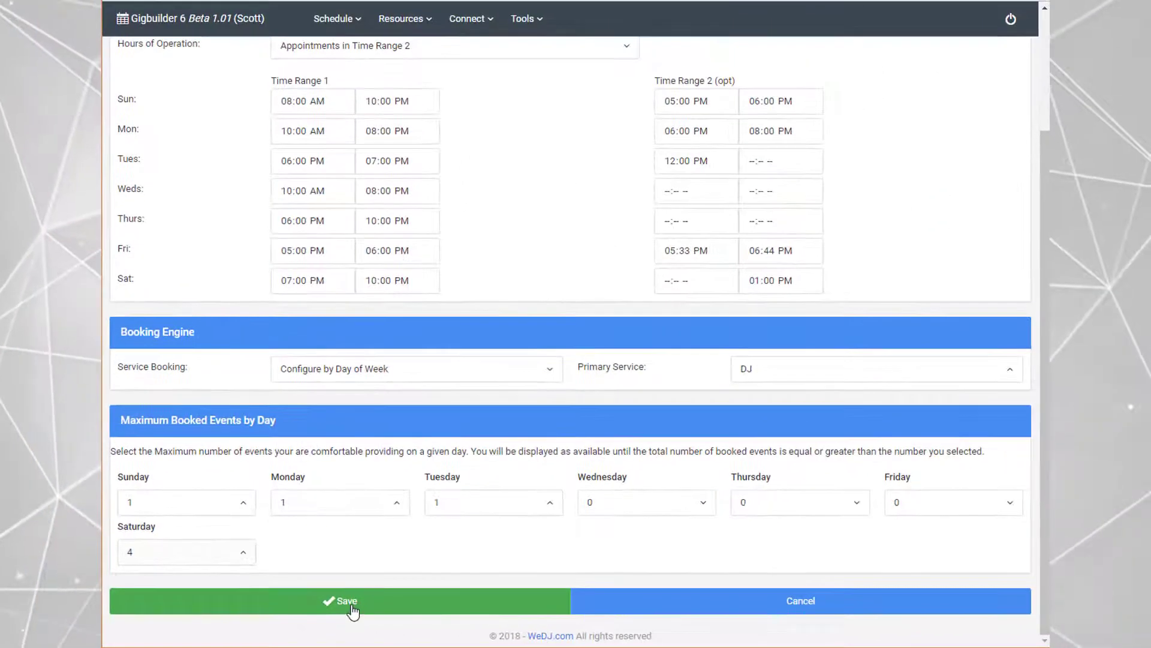
Step: Set service booking to Use Available Systems and save the availability settings
click(348, 369)
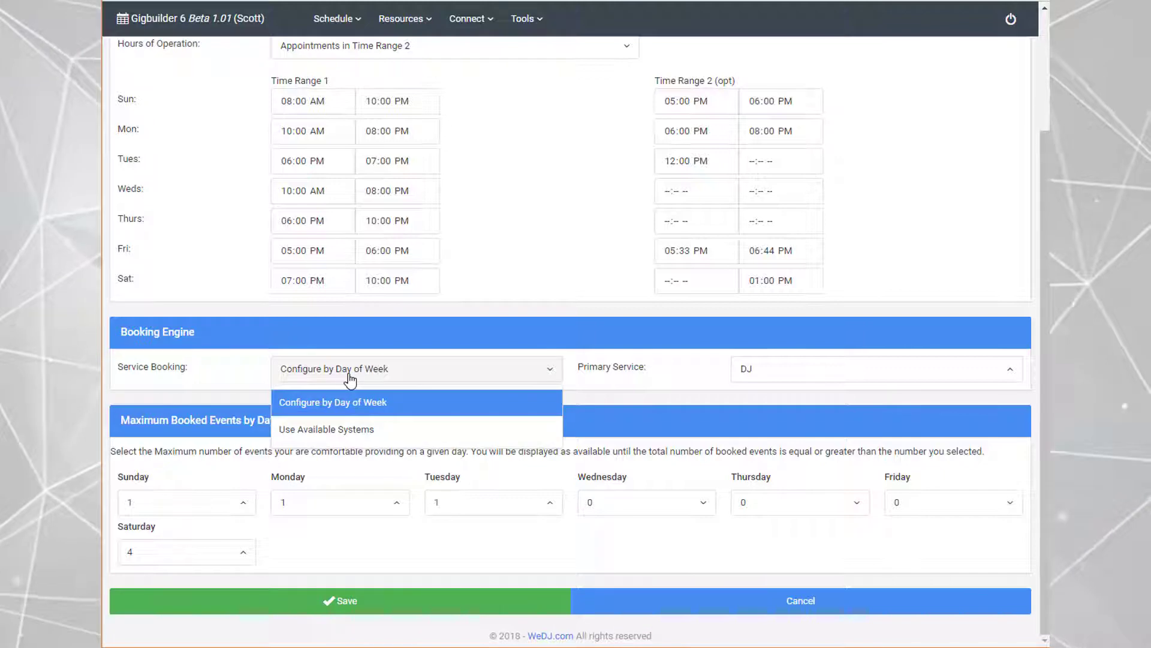
click(342, 431)
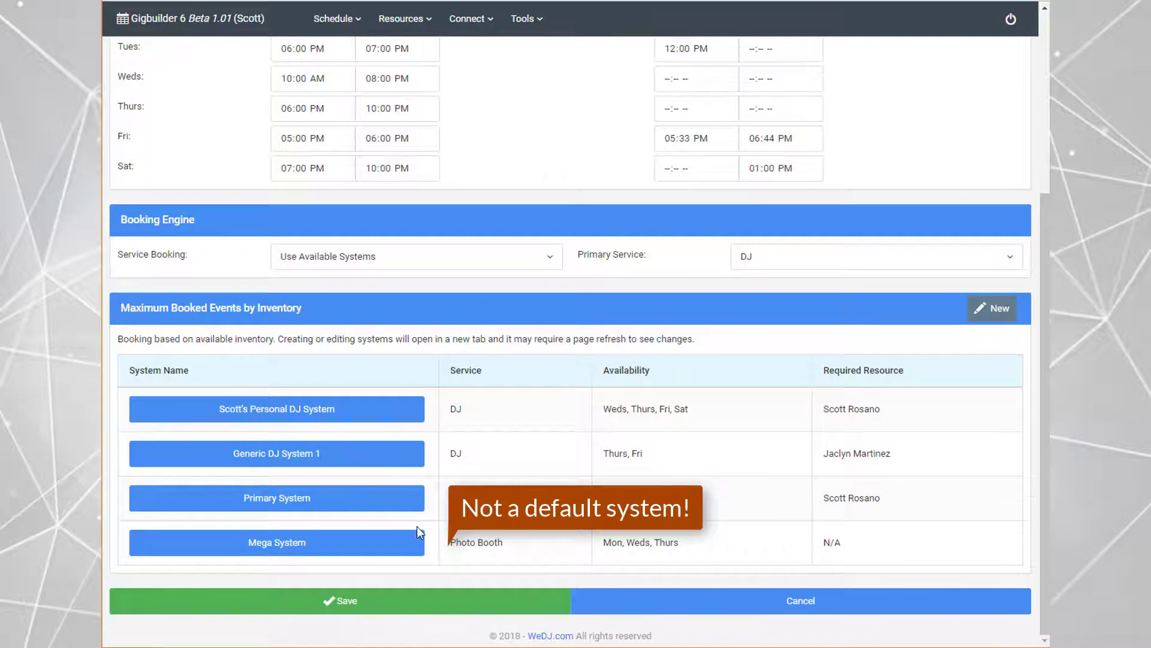
click(338, 602)
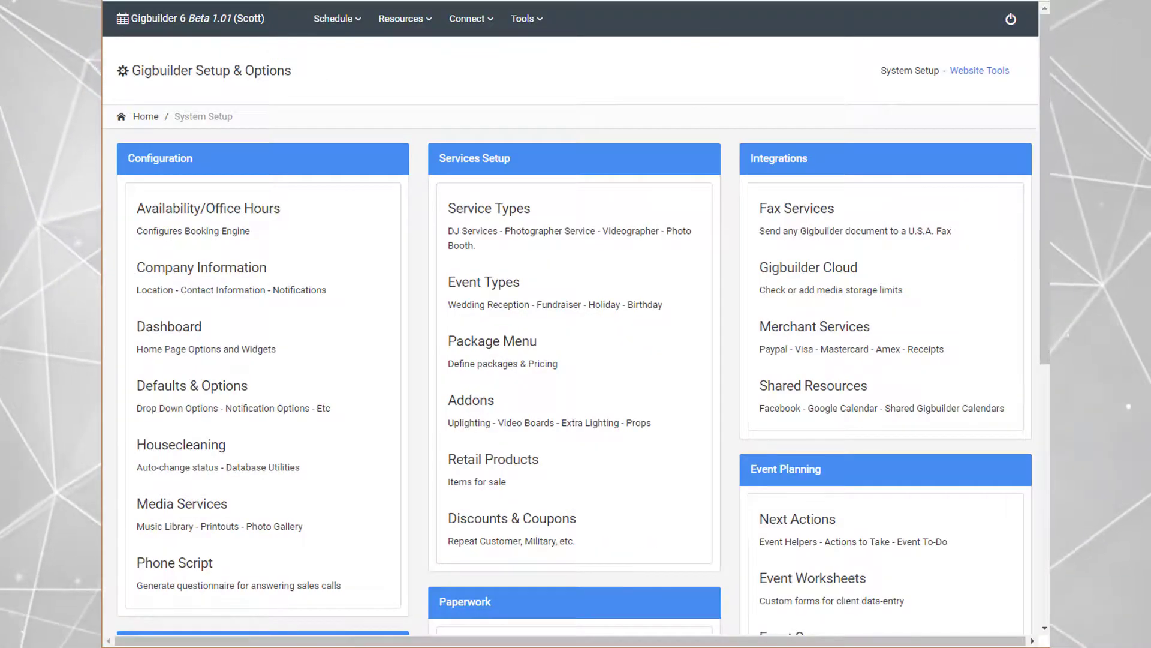
Step: Open the Systems/Rooms inventory from the setup page and create a new system
scroll(356, 211, down, 6)
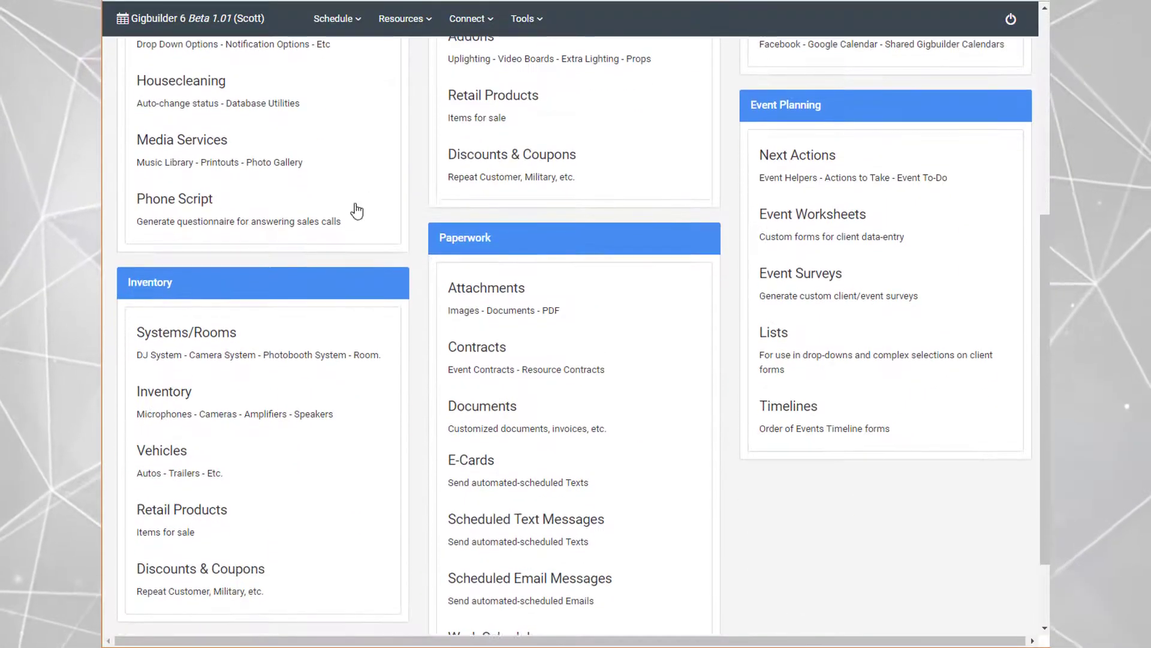
click(198, 347)
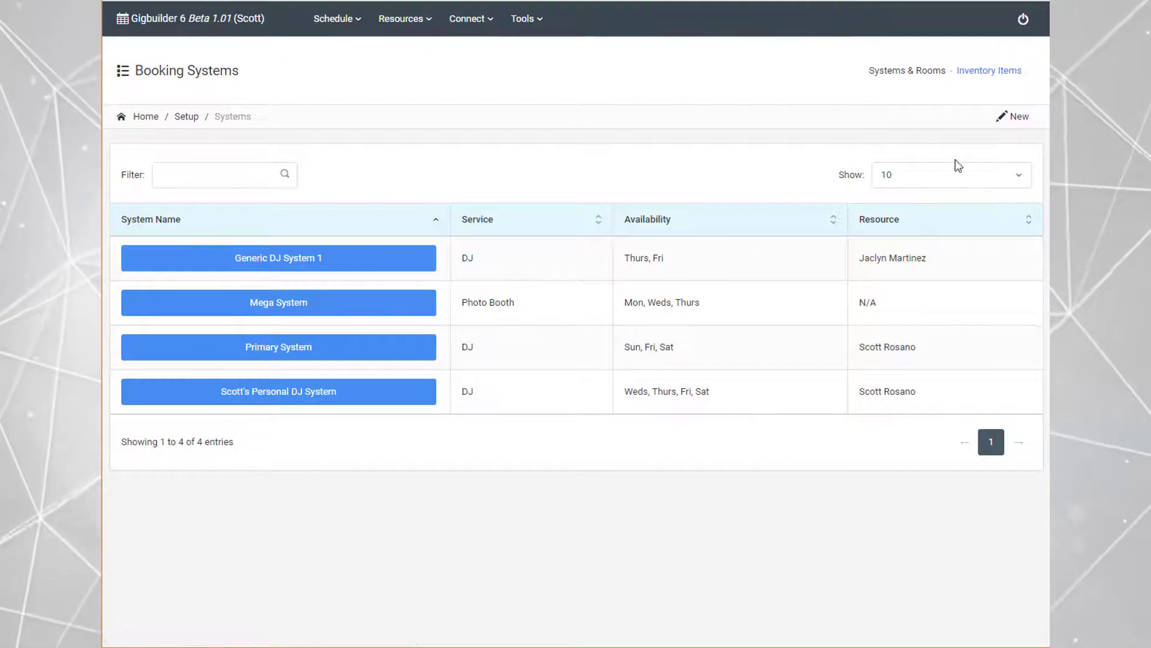
click(1015, 117)
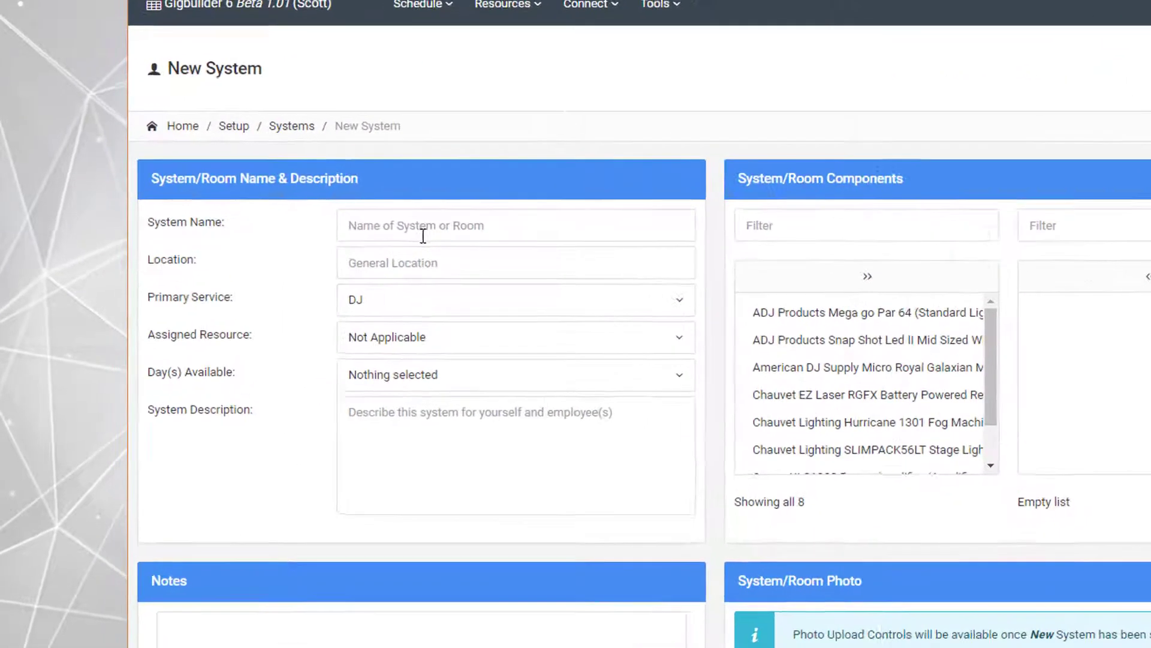
Step: Enter the DJ's first name plus "DJ System" as the system name and that DJ's garage as the location
click(424, 235)
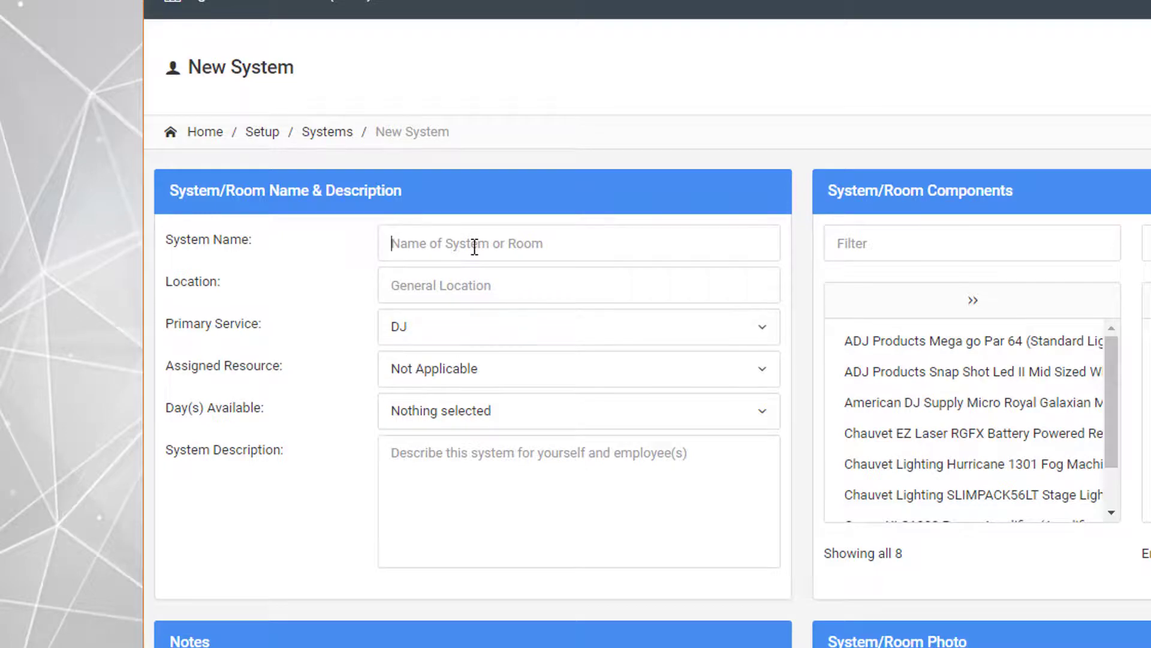
text(George's DJ System)
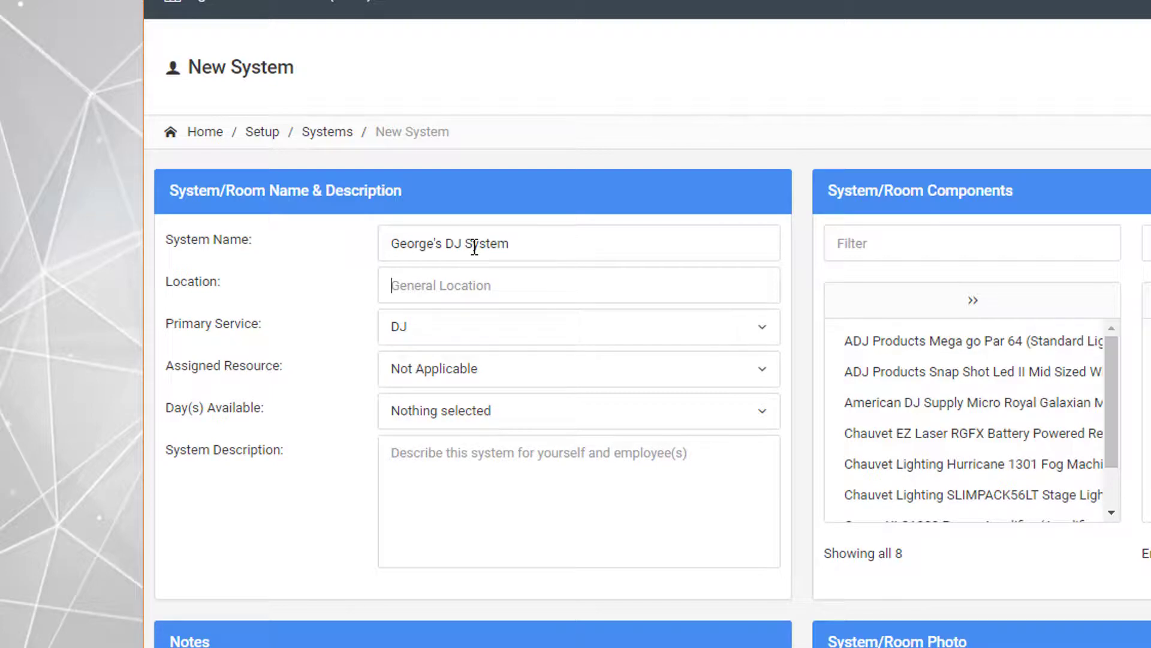
text(George's Garage)
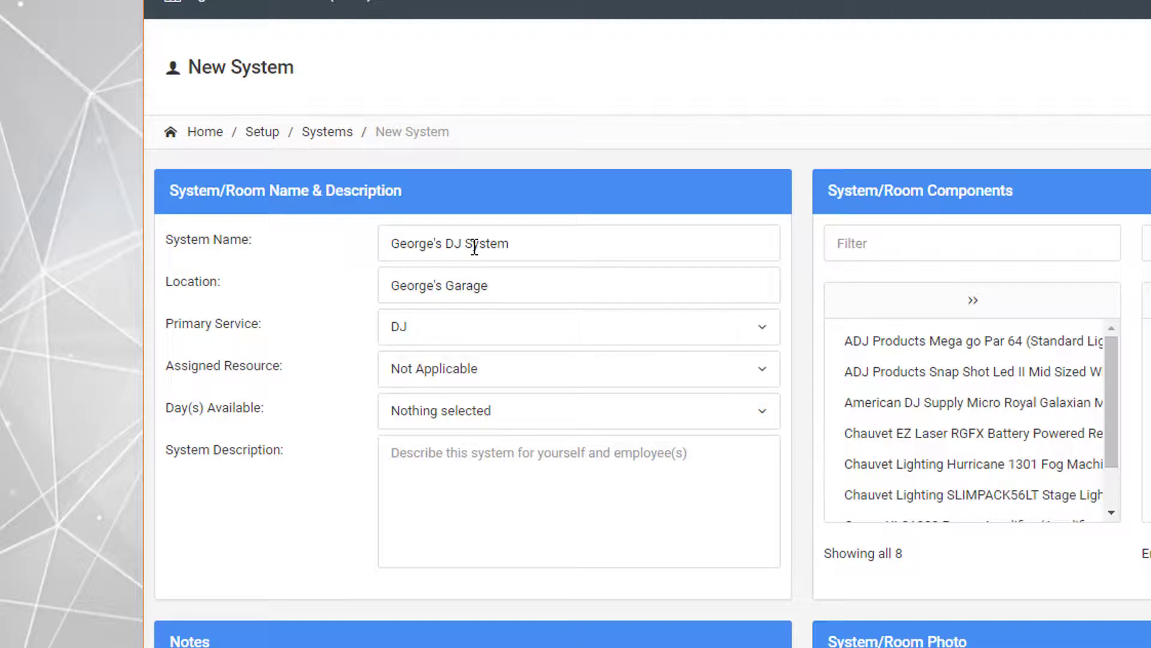
Step: Keep DJ as the system's primary service and assign the fourth listed staff member as its resource
click(493, 335)
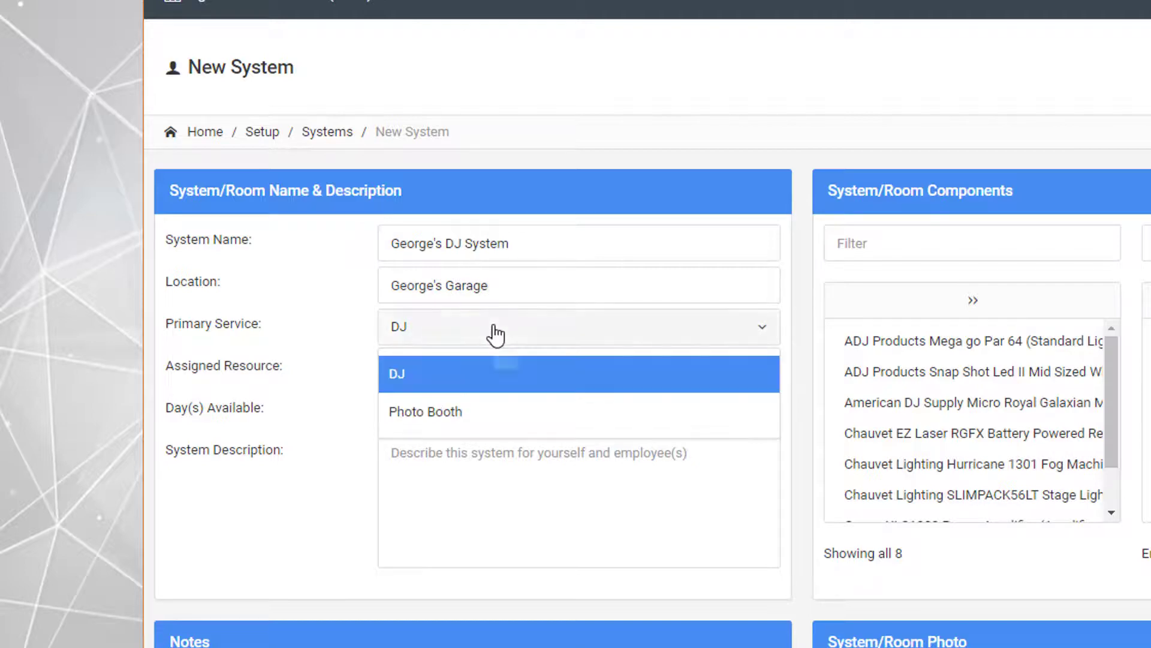
click(494, 333)
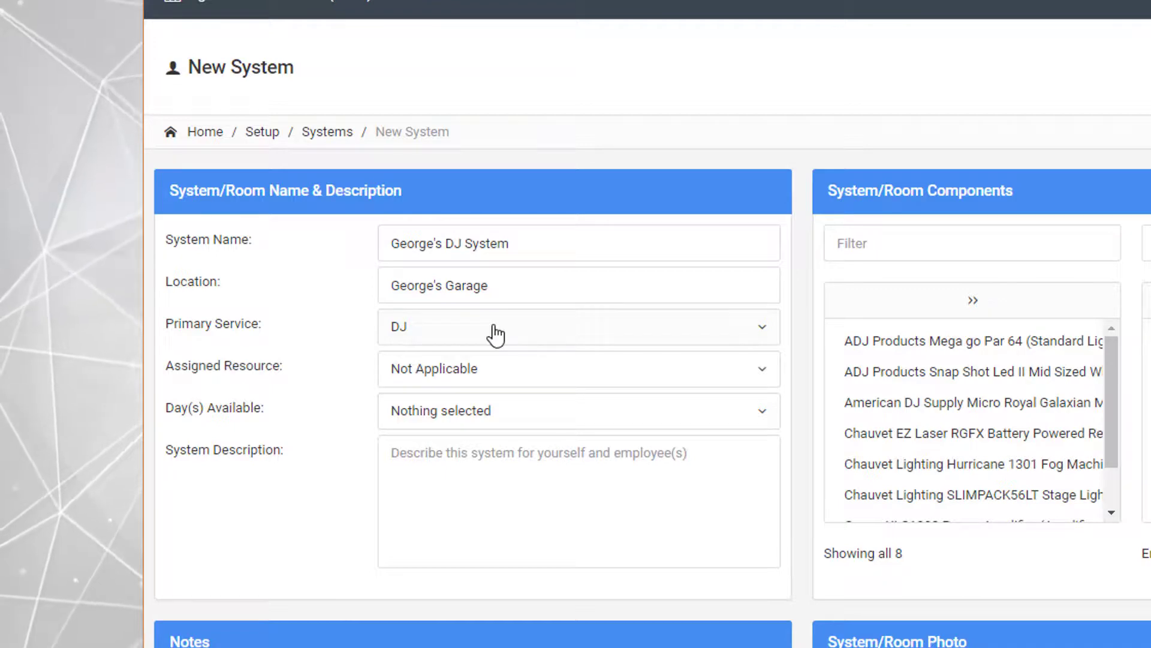
click(491, 383)
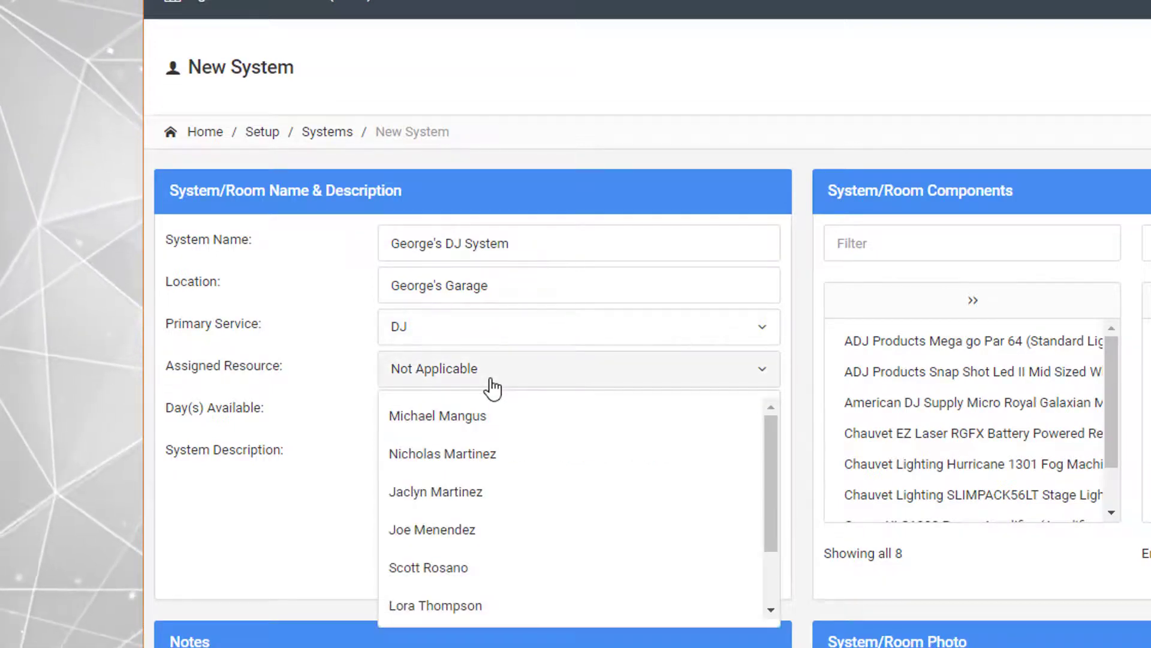
click(463, 533)
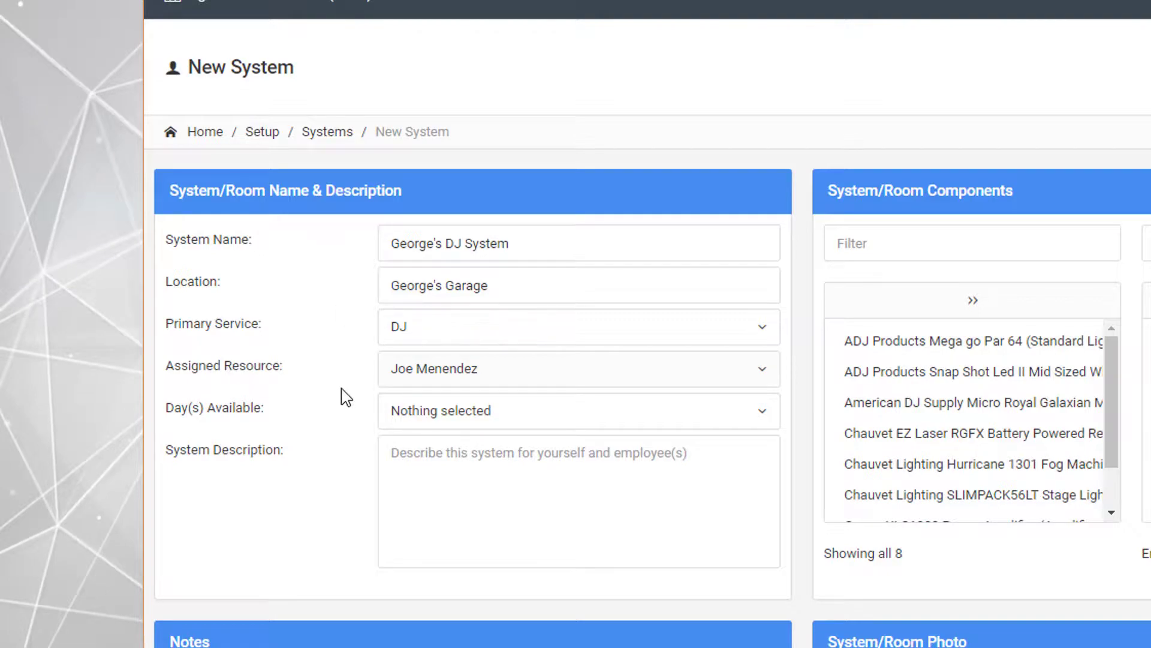
Step: Mark the new system as available on Mon, Wed and Fri
click(478, 422)
click(432, 505)
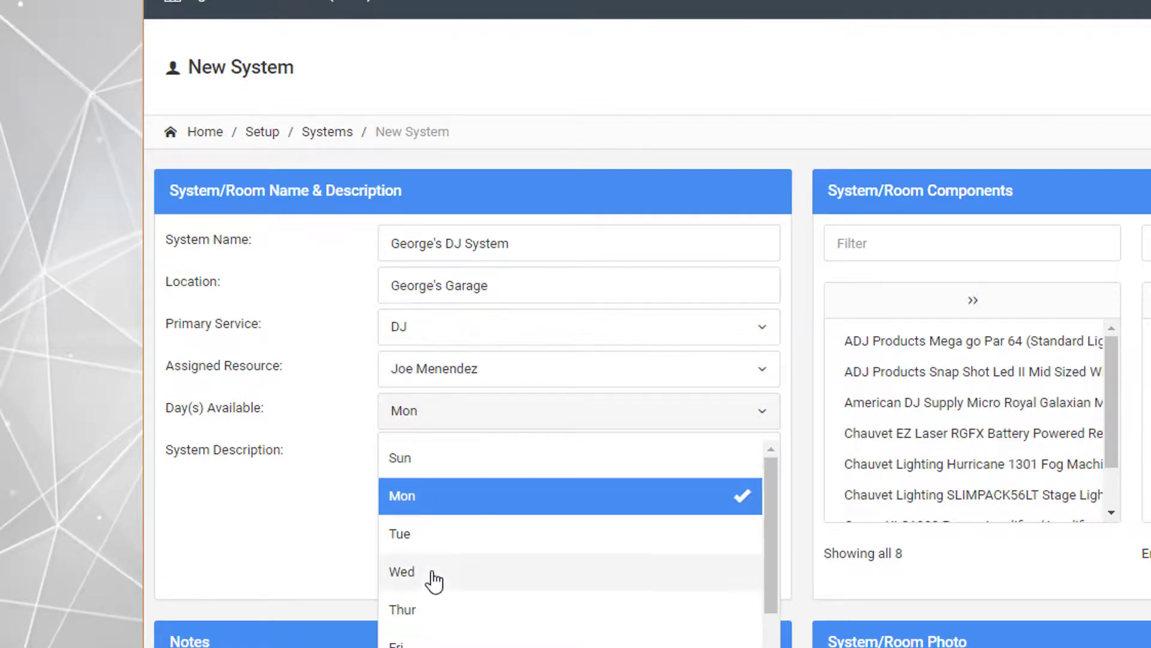
click(432, 577)
click(420, 640)
click(322, 541)
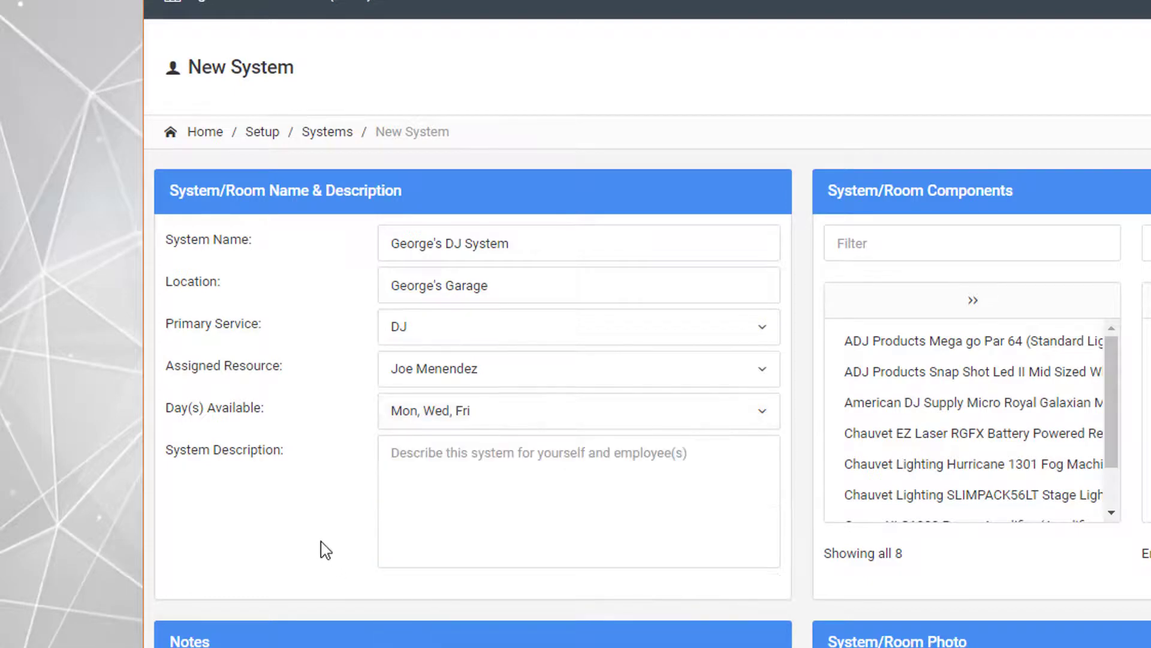
Step: Remove Mon, Wed and Fri from the new system's available days
click(471, 423)
click(431, 507)
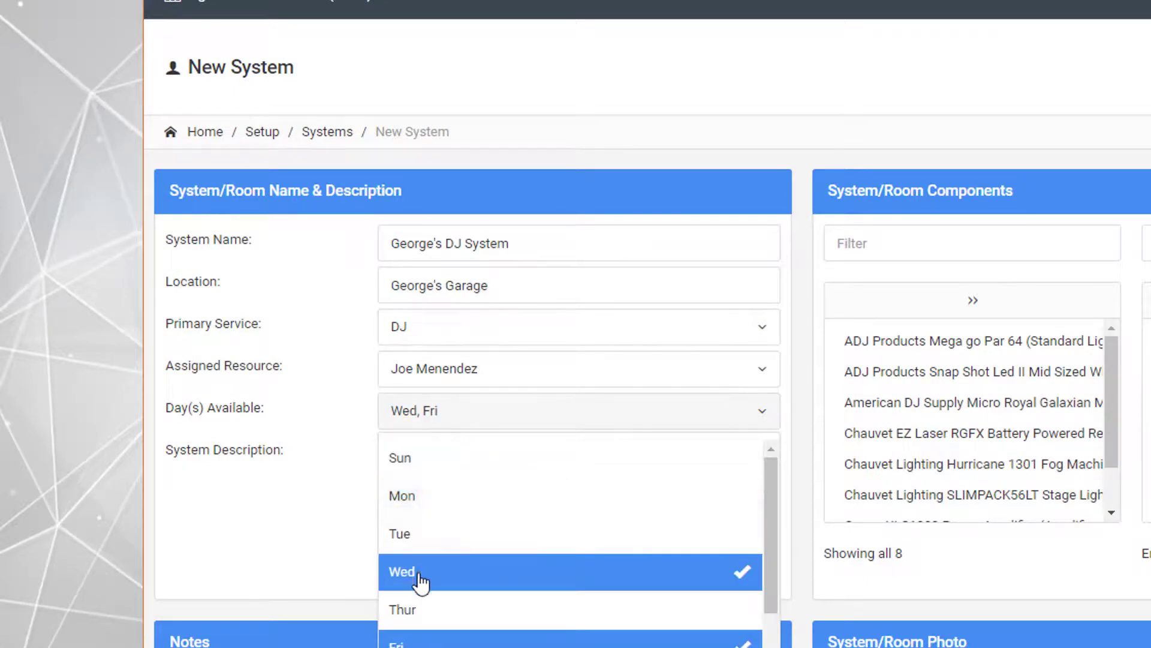
click(419, 577)
click(418, 637)
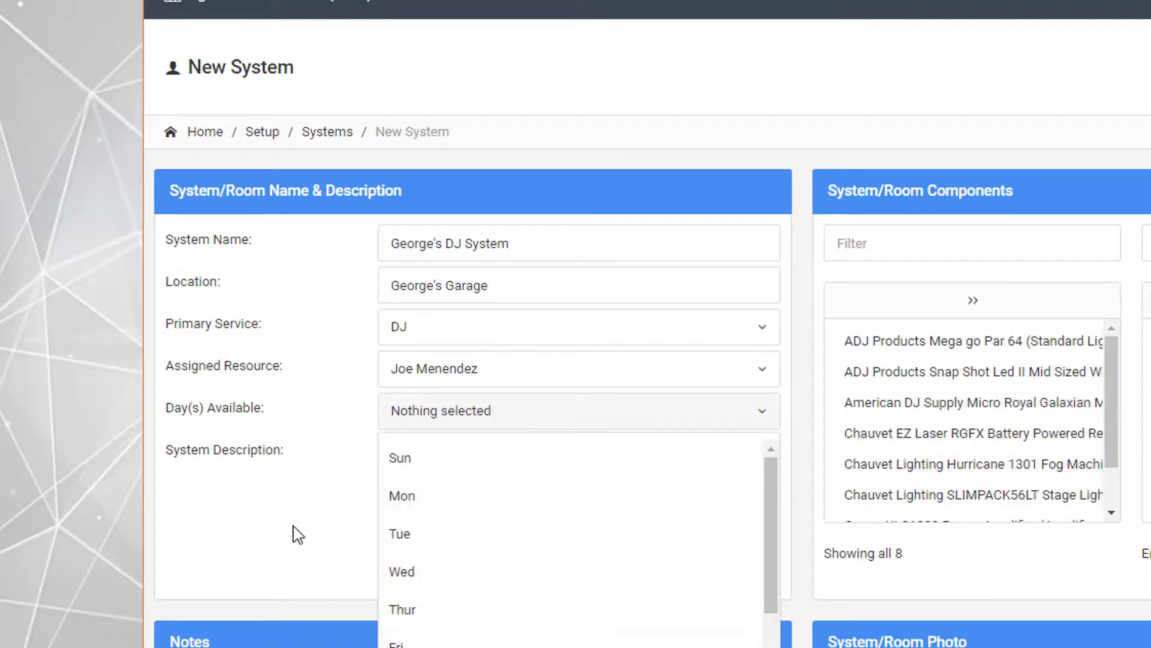
click(238, 513)
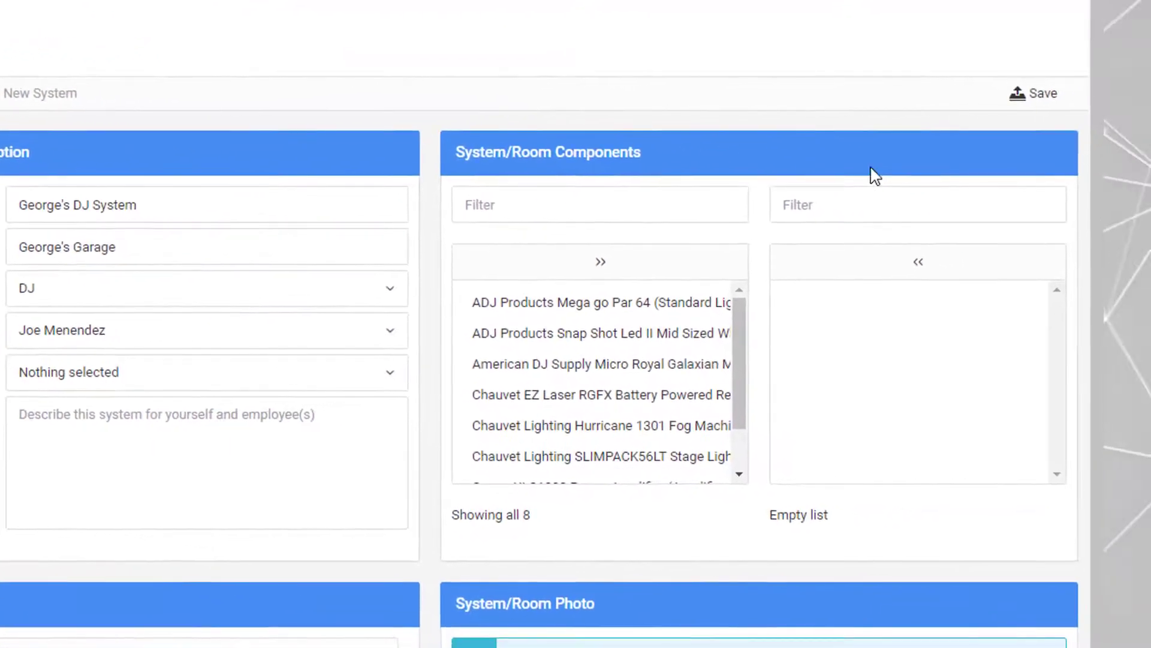
Step: Save the new DJ system and highlight its availability entry in the booking systems list
click(1045, 95)
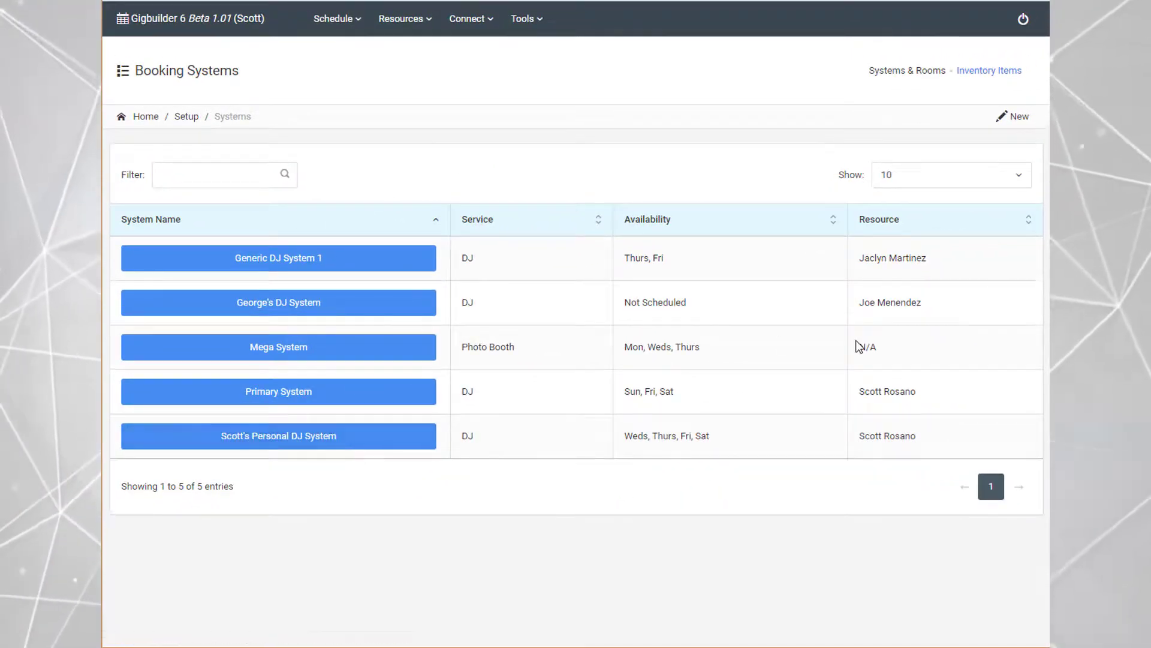
drag(706, 311, 594, 312)
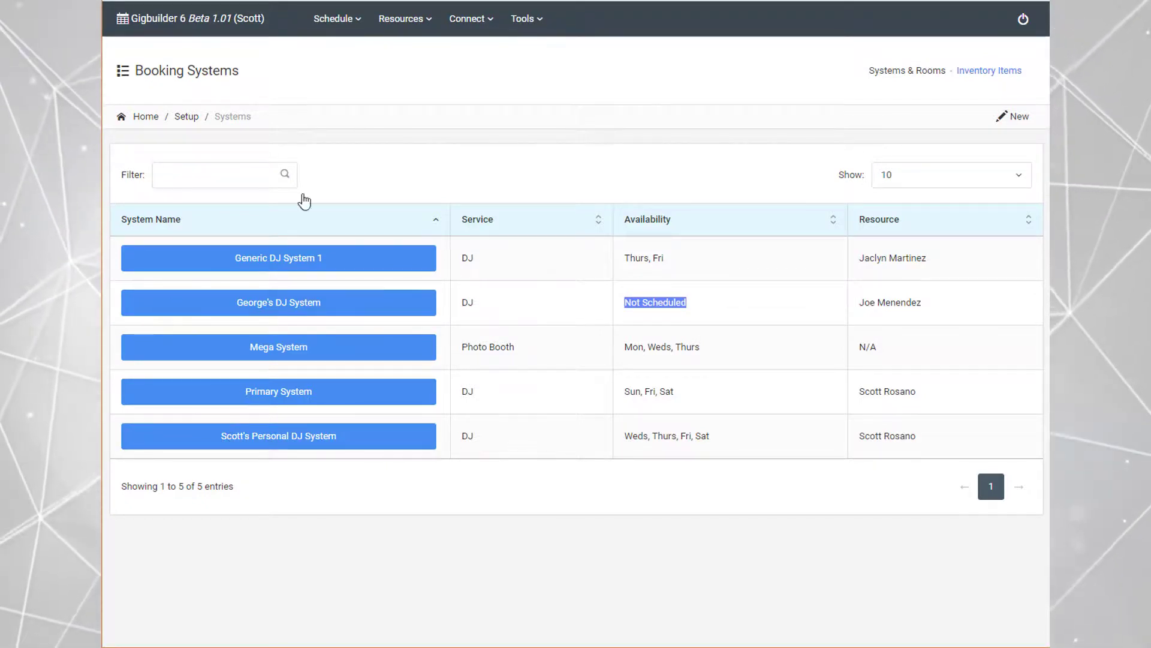
Step: Open the Calendar Check Availability form from the website tools' Widget Playground
click(531, 23)
click(540, 233)
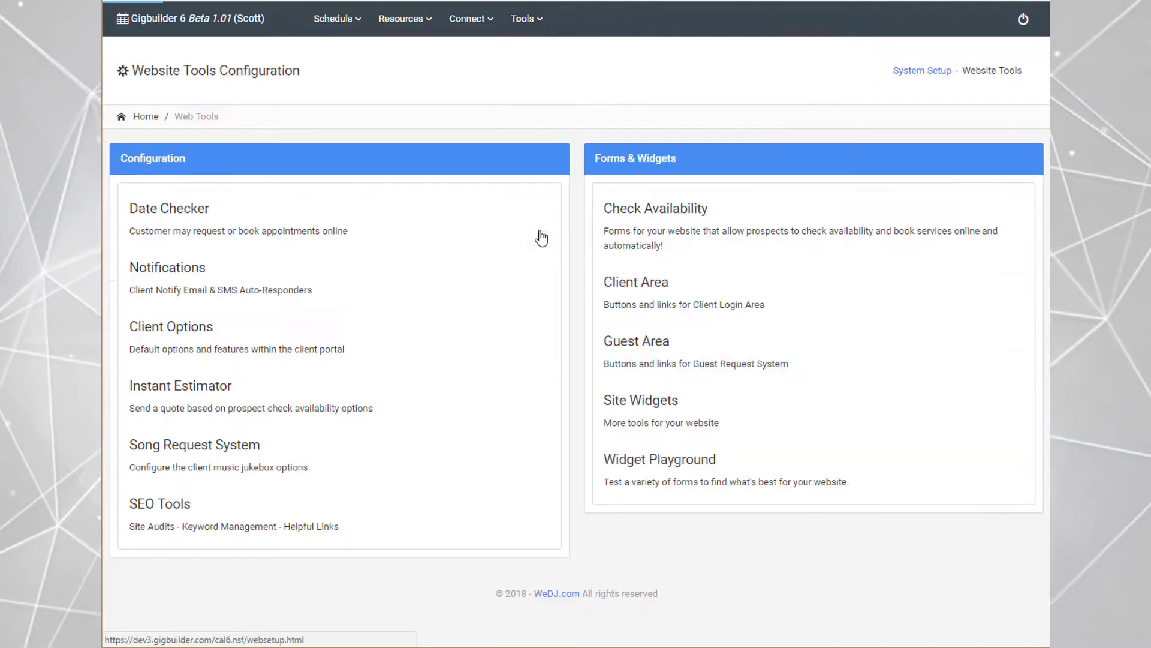
click(671, 470)
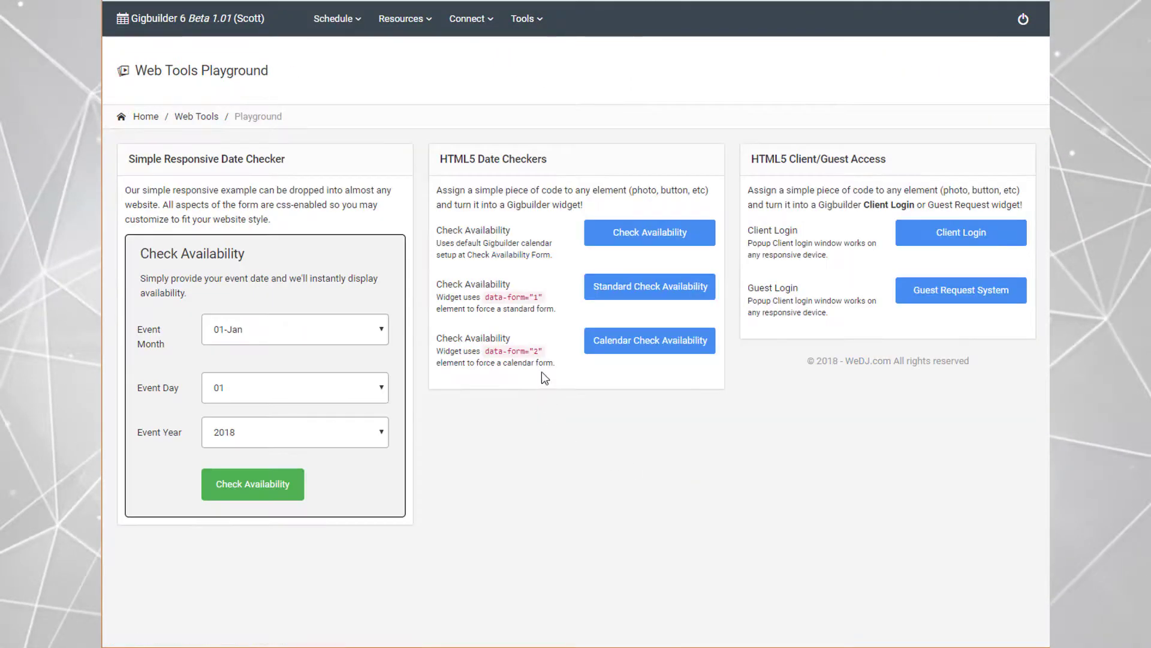
click(669, 346)
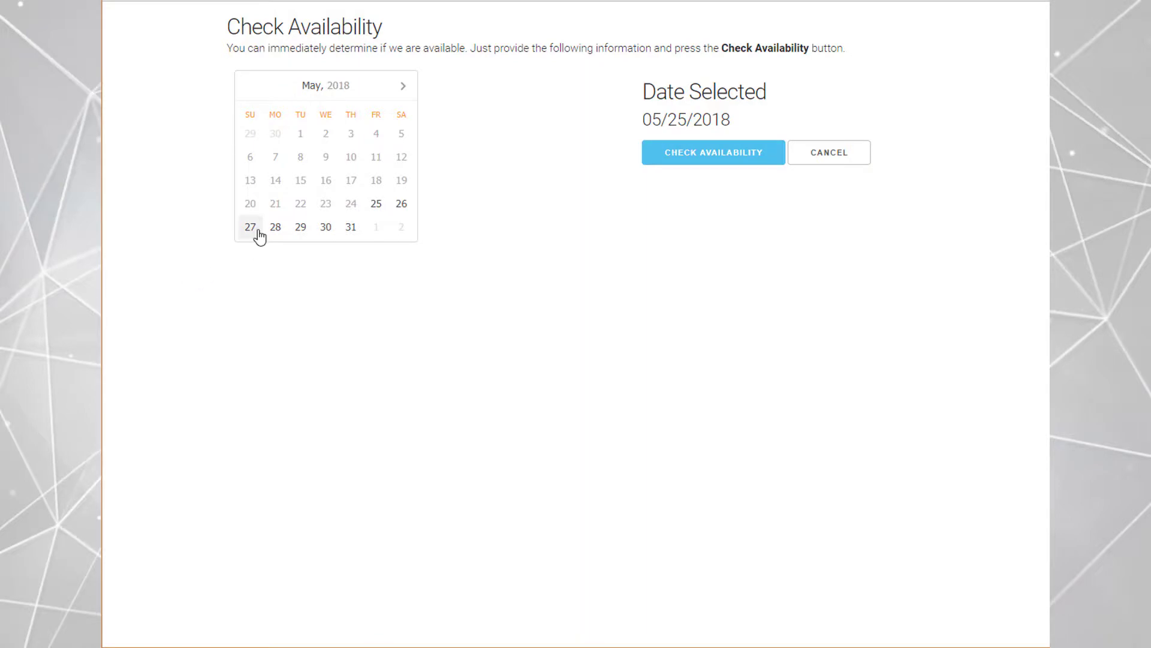
Step: Check booking availability for Monday, 28 May 2018, and return to the Web Tools Playground
click(282, 234)
click(702, 156)
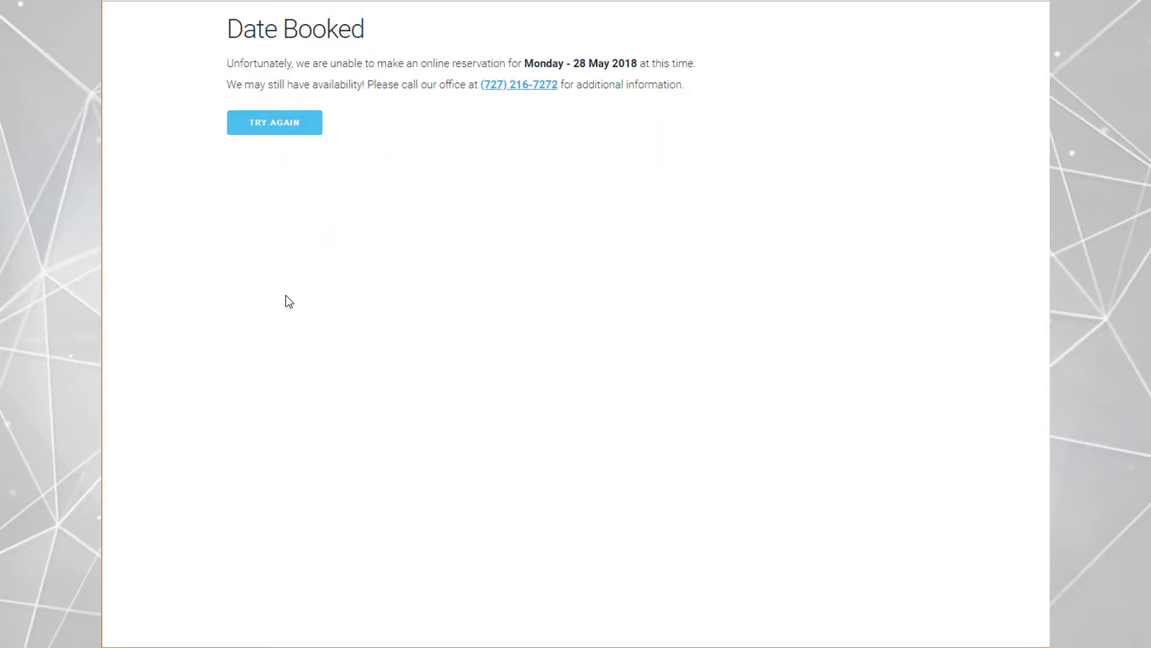
click(284, 126)
click(815, 157)
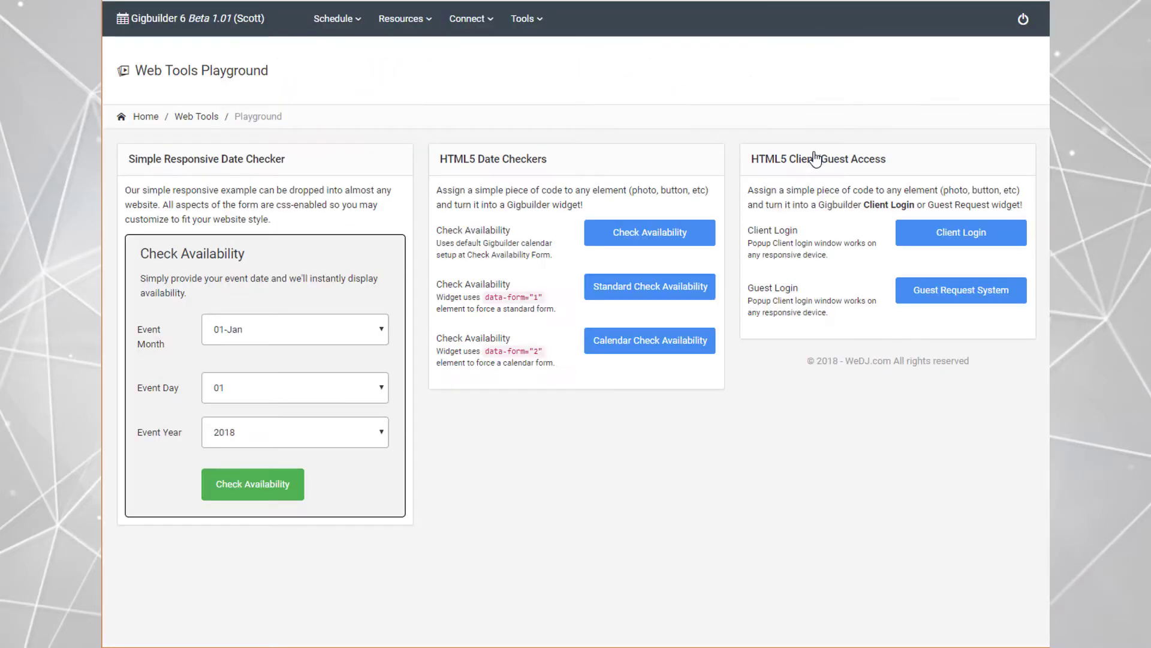